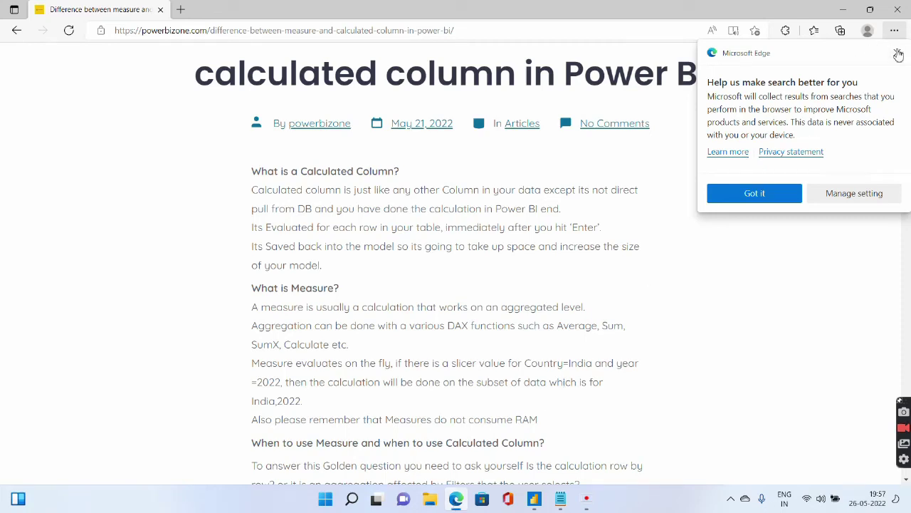
# Step: Dismiss Edge's search-improvement notice, reveal the article's full title, and switch to Power BI Desktop
pyautogui.click(898, 55)
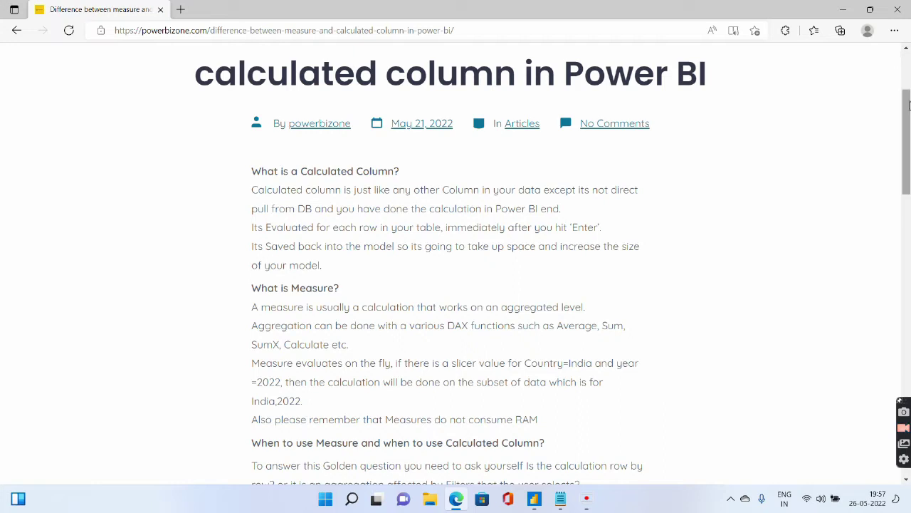
pyautogui.moveTo(905, 92); pyautogui.dragTo(908, 97)
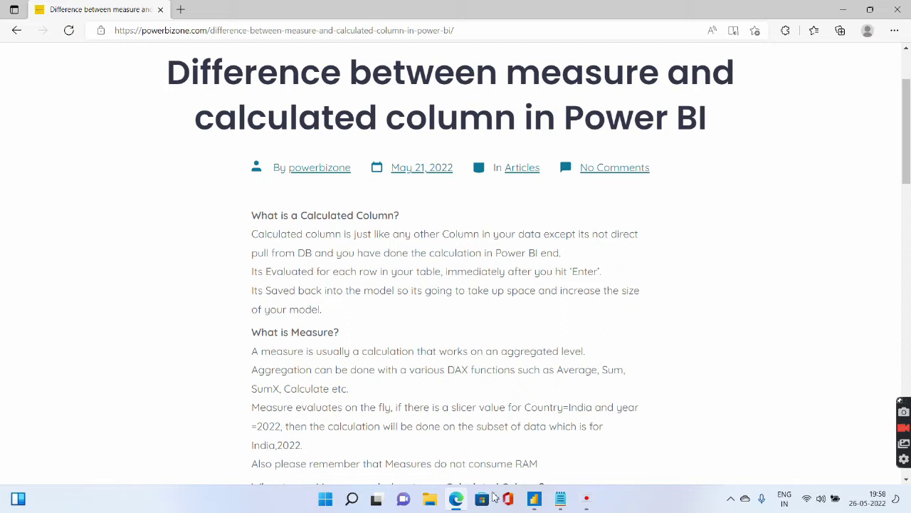
pyautogui.click(534, 498)
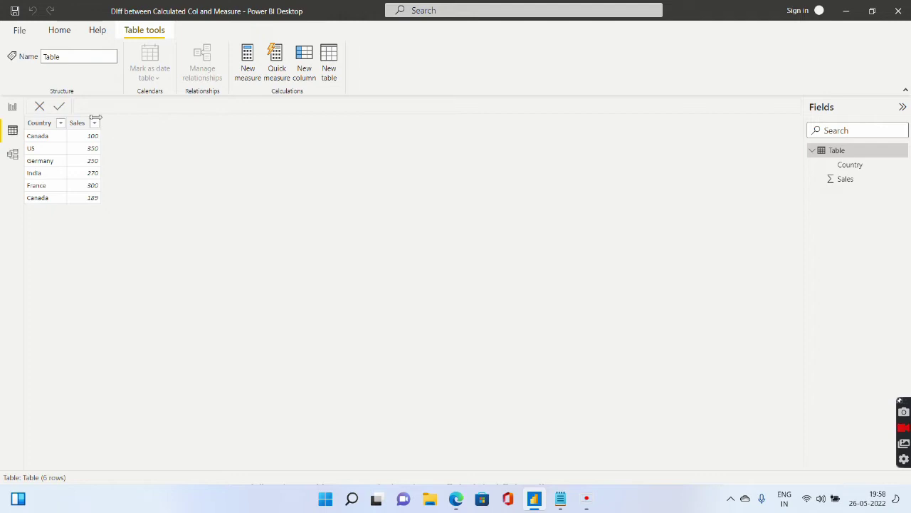
# Step: Switch Power BI Desktop to Report view to see the Country table visual
pyautogui.click(12, 107)
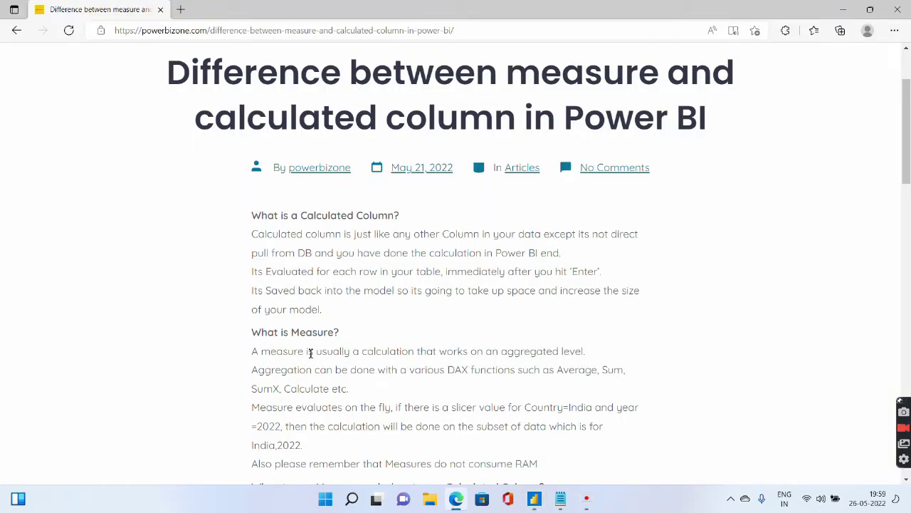
# Step: Highlight the article's 'Usually used in aggregation' and 'Row by row calculation' points, then return to Power BI
pyautogui.moveTo(484, 354); pyautogui.dragTo(586, 352)
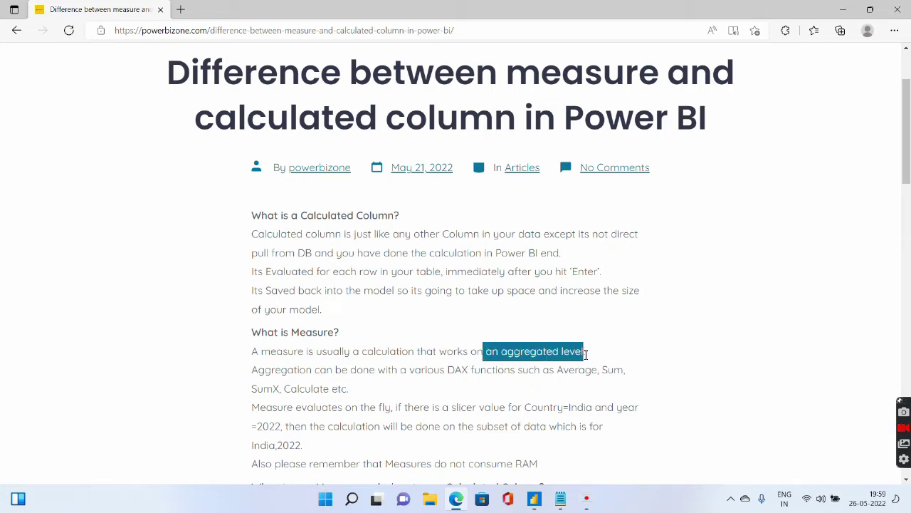
pyautogui.scroll(-5, 588, 353)
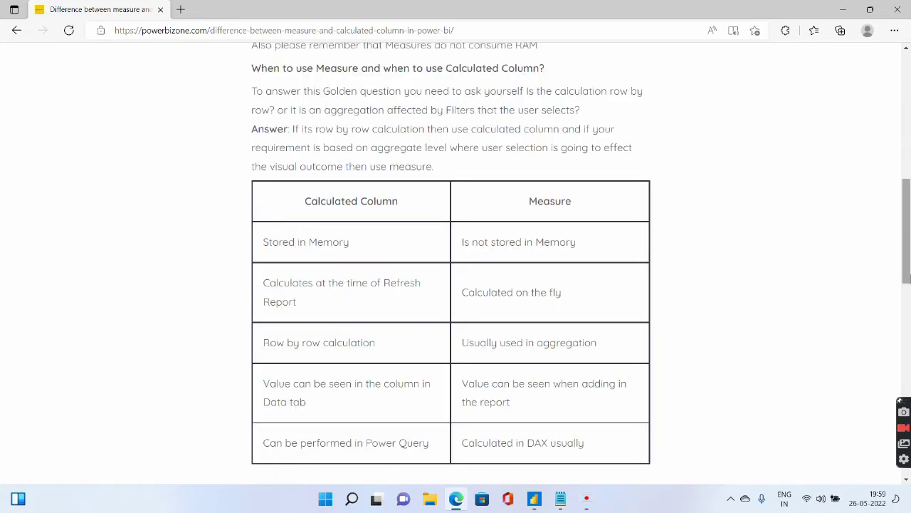
pyautogui.moveTo(467, 342); pyautogui.dragTo(597, 343)
pyautogui.click(465, 343)
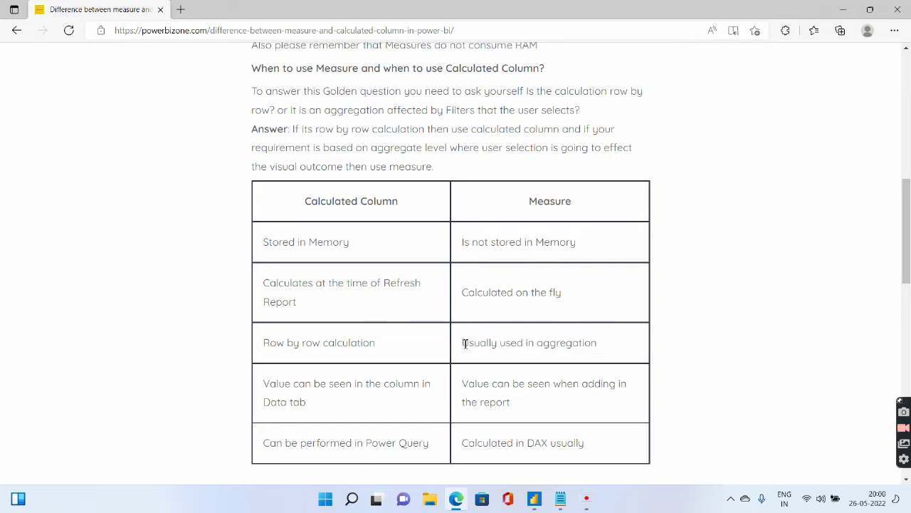
pyautogui.moveTo(465, 344); pyautogui.dragTo(597, 354)
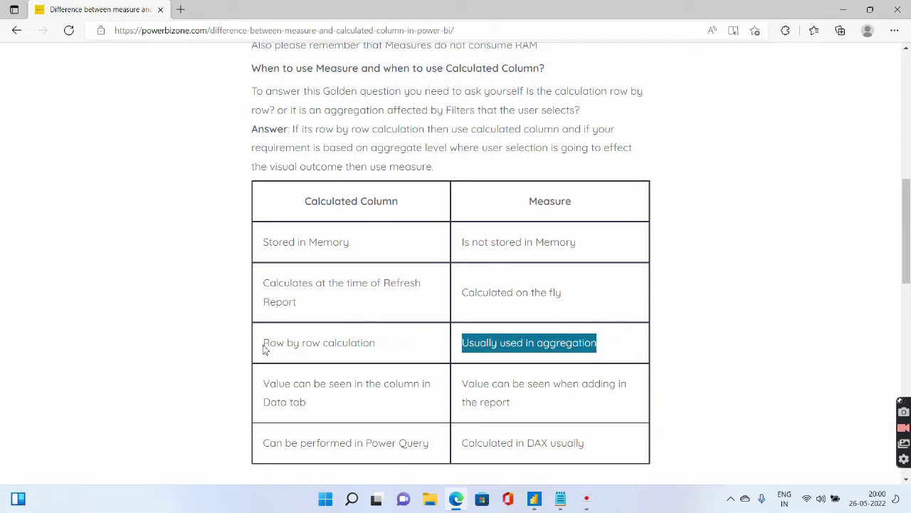
pyautogui.moveTo(264, 345); pyautogui.dragTo(378, 344)
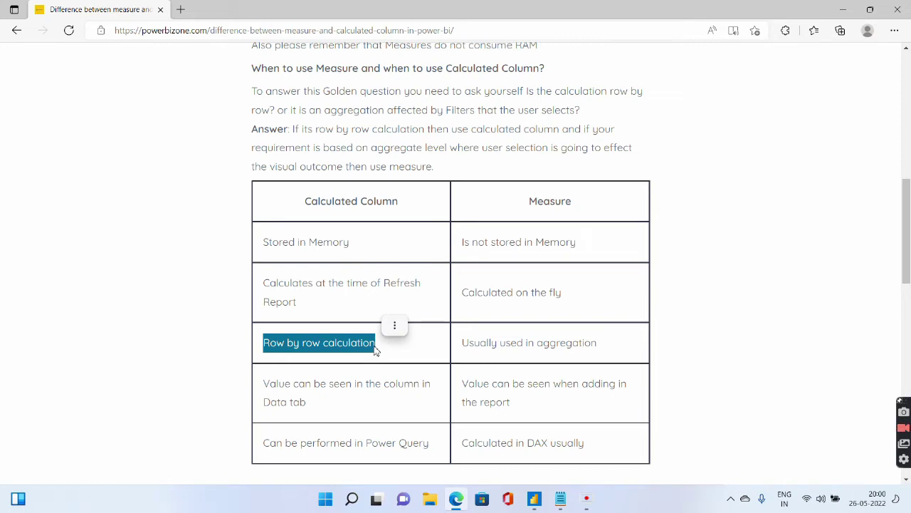
pyautogui.hotkey('alt', 'Tab')
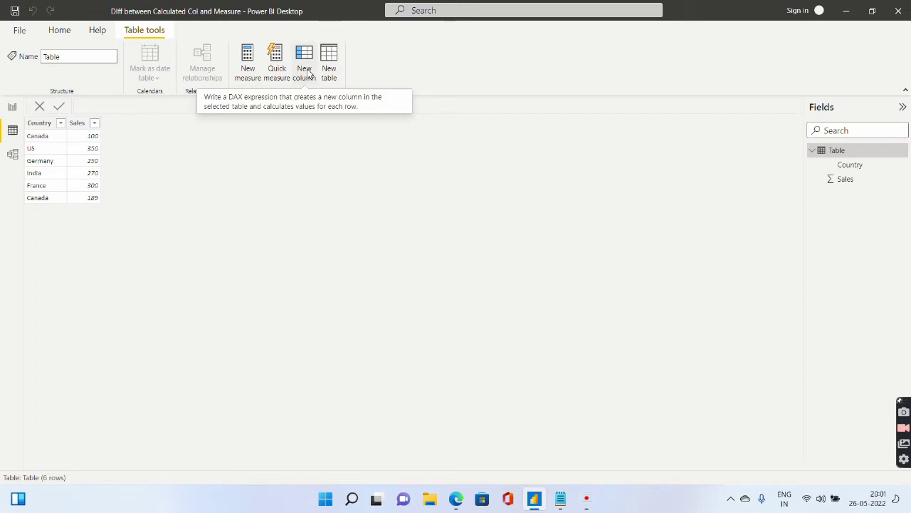
# Step: Add calculated column Sales (Calc Col) = sum('Table'[Sales]), showing 1459 on every row
pyautogui.click(309, 74)
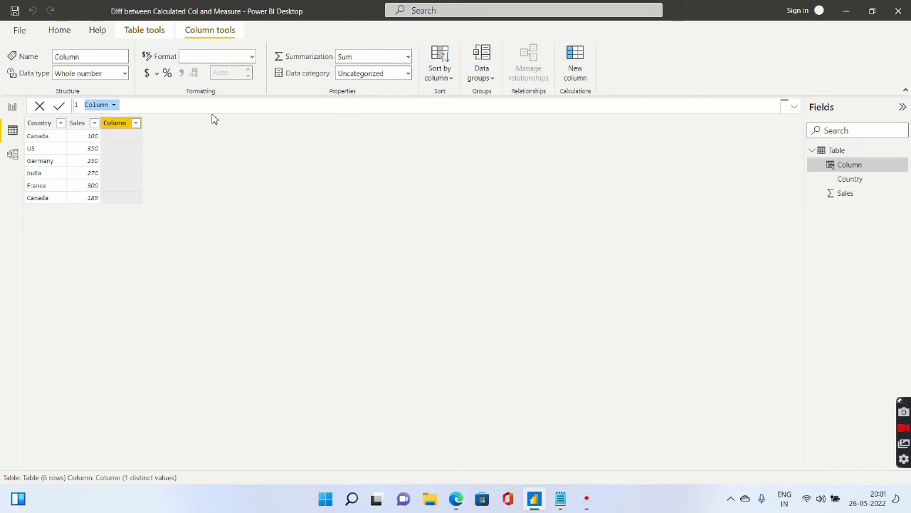
pyautogui.write('Sales')
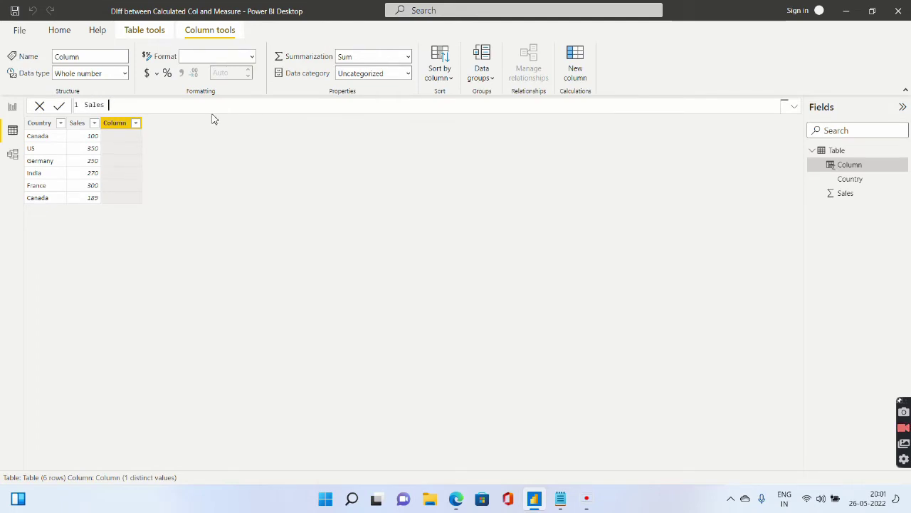
pyautogui.write('Calc C')
pyautogui.write('ol) =')
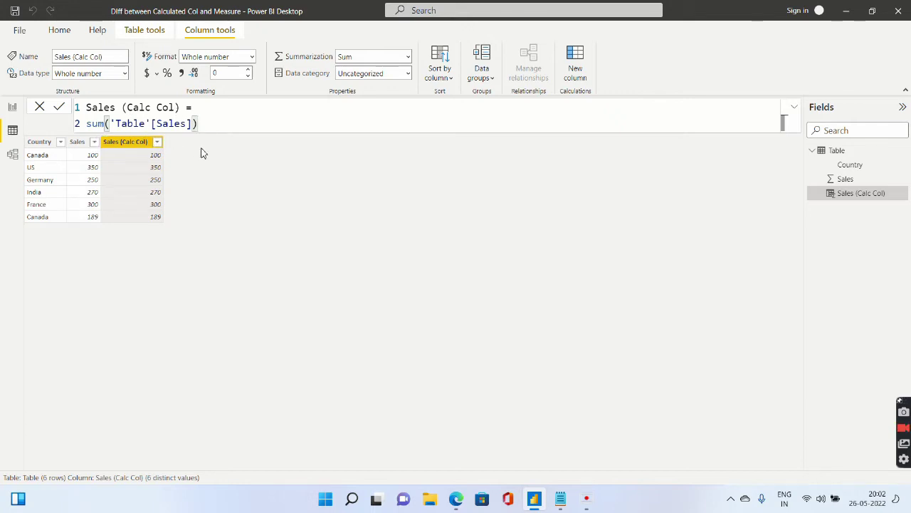
pyautogui.press('Return')
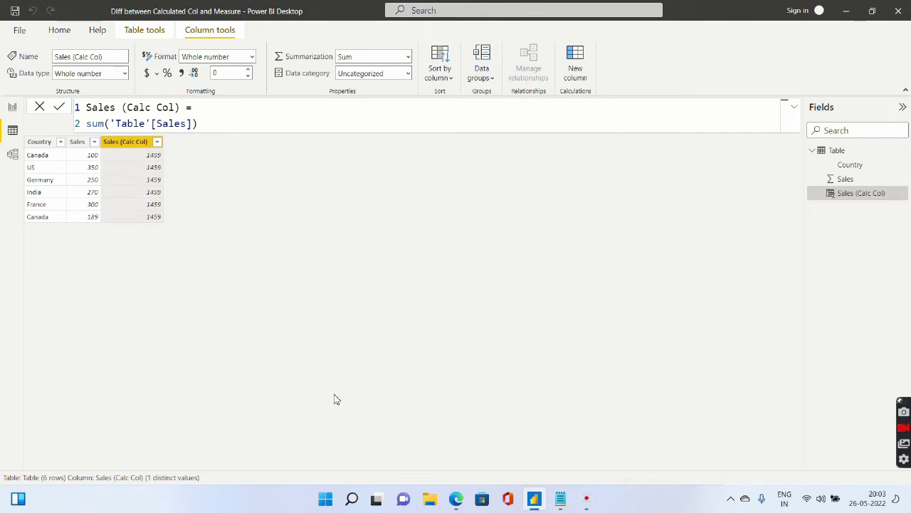
# Step: In the Notepad notes, highlight 'Row Wise Calculation' and the Total Sales (Using Calculated Column) heading
pyautogui.moveTo(561, 498)
pyautogui.click(568, 503)
pyautogui.moveTo(279, 187); pyautogui.dragTo(404, 228)
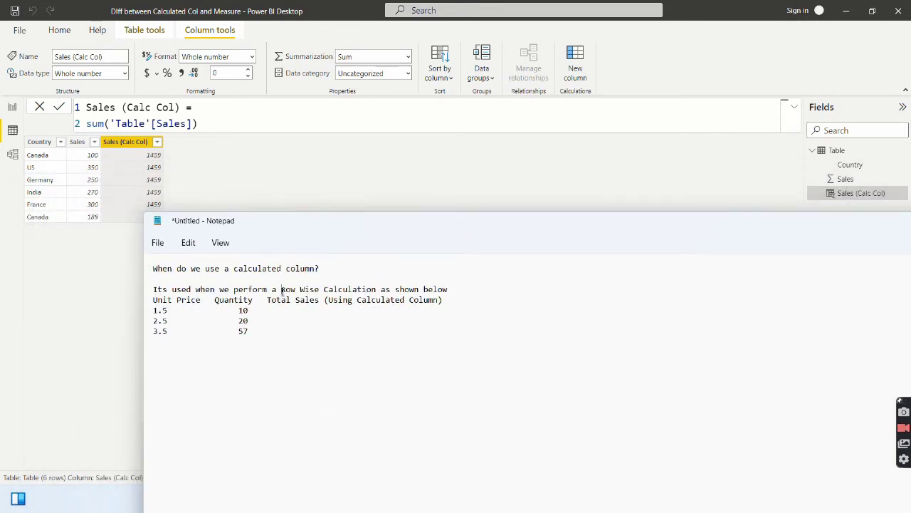
pyautogui.moveTo(282, 292); pyautogui.dragTo(377, 291)
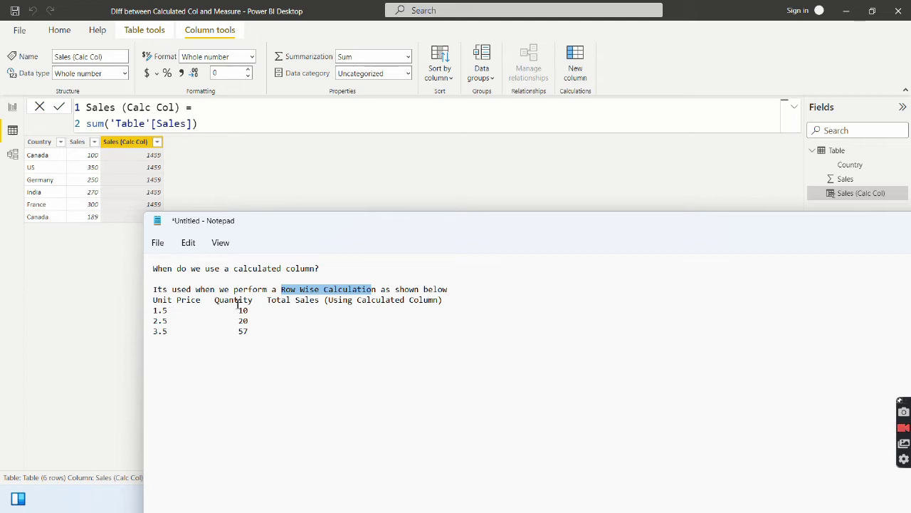
pyautogui.moveTo(269, 299); pyautogui.dragTo(444, 301)
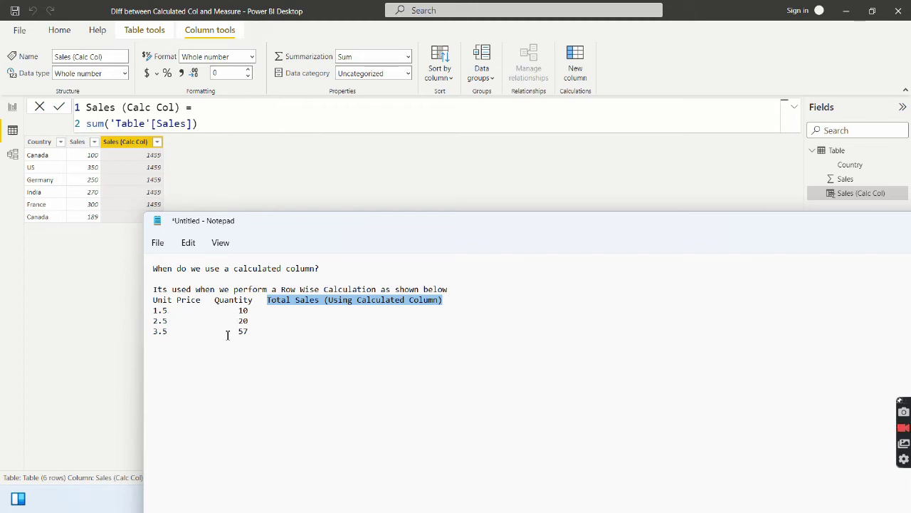
# Step: Add Sales (Calc Col) to the Country table visual, giving 1459 per country and total 8754
pyautogui.click(184, 184)
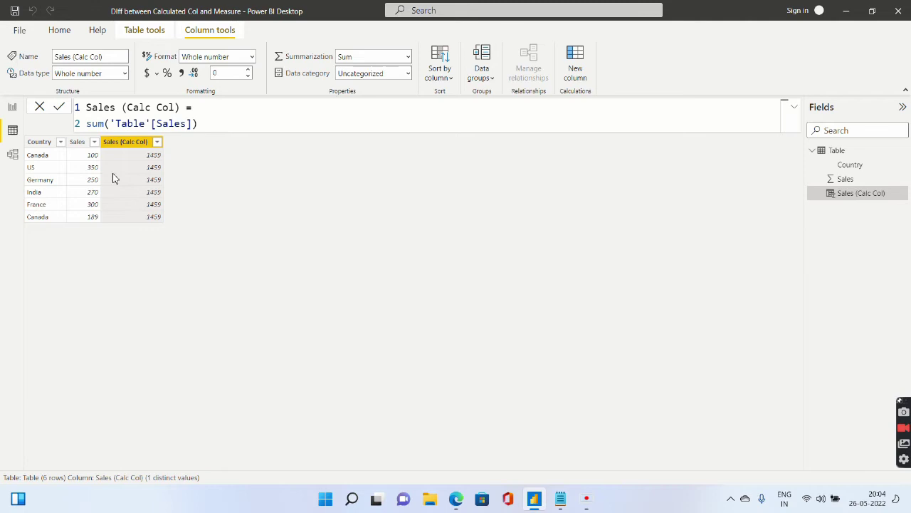
pyautogui.click(15, 108)
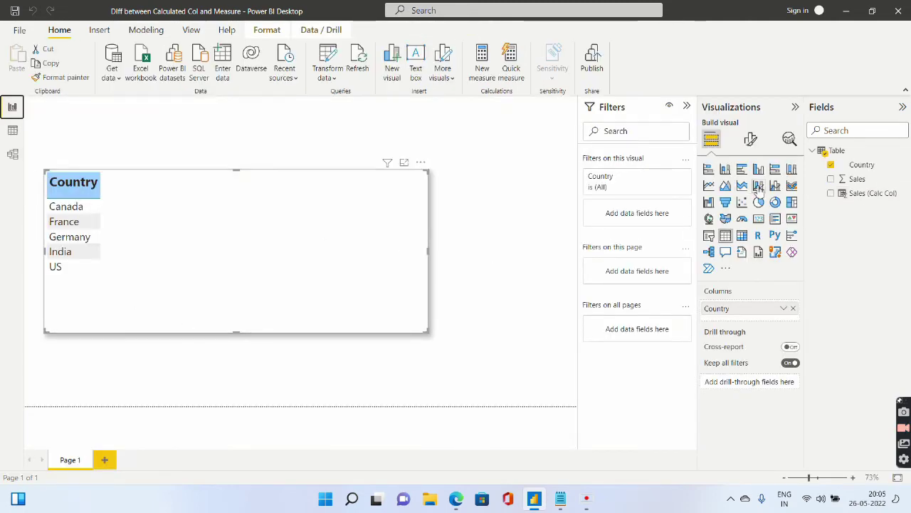
pyautogui.click(831, 195)
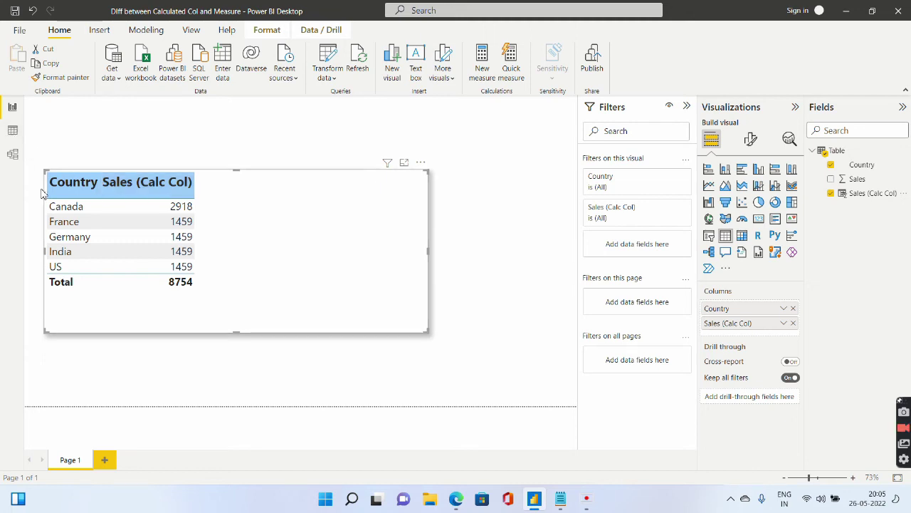
pyautogui.click(12, 130)
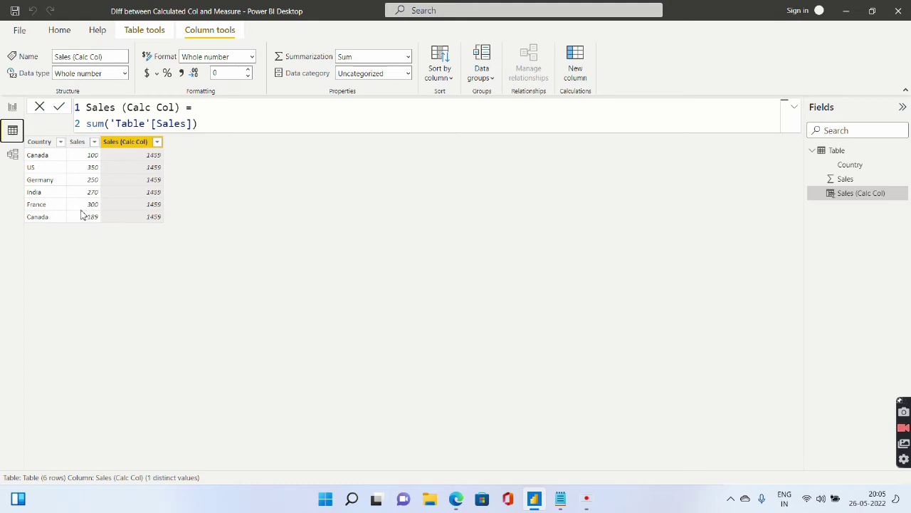
# Step: Switch between Report view and Data view to compare the visual with the underlying rows
pyautogui.click(12, 107)
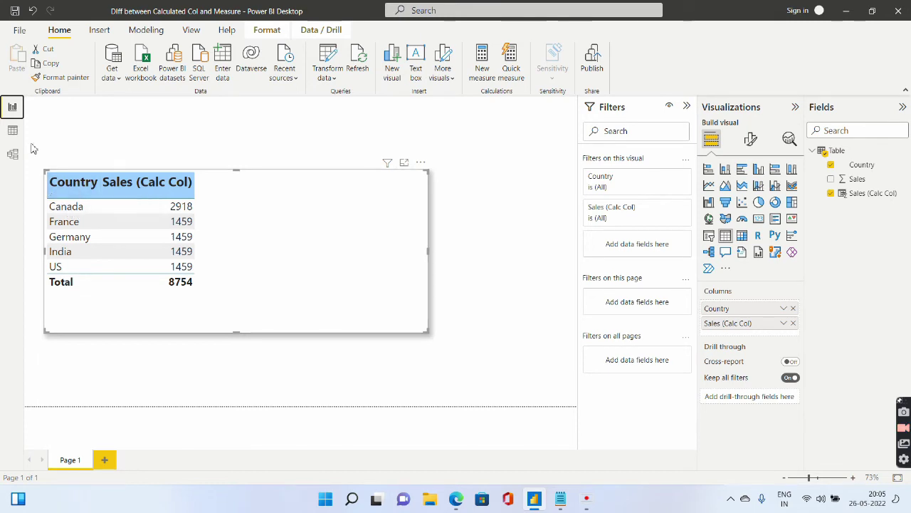
pyautogui.click(12, 132)
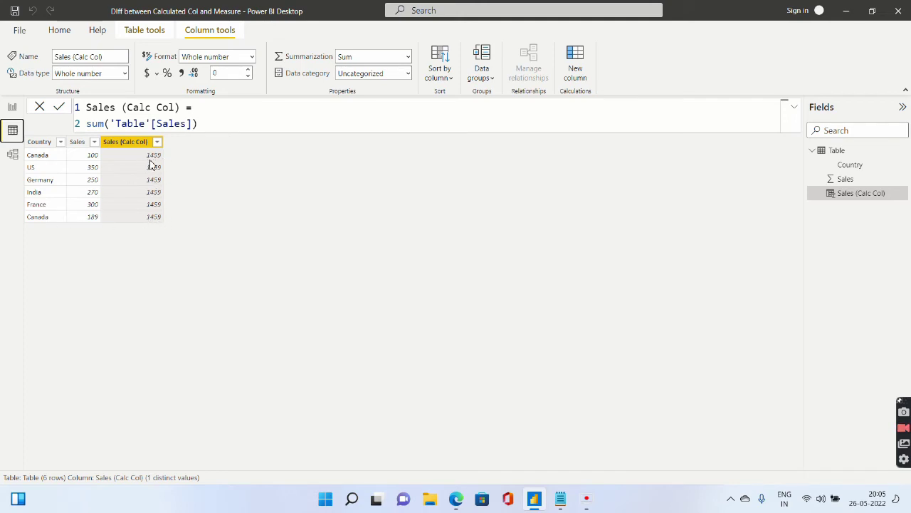
pyautogui.click(12, 107)
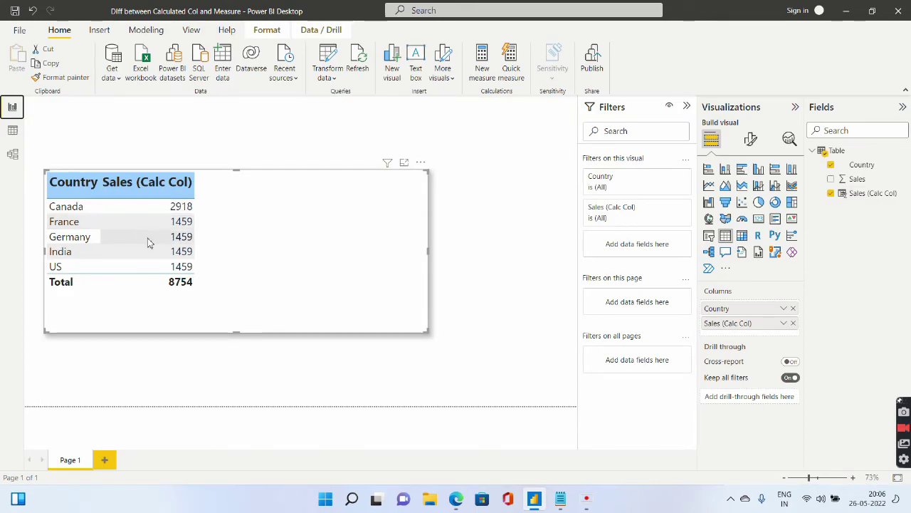
pyautogui.click(12, 131)
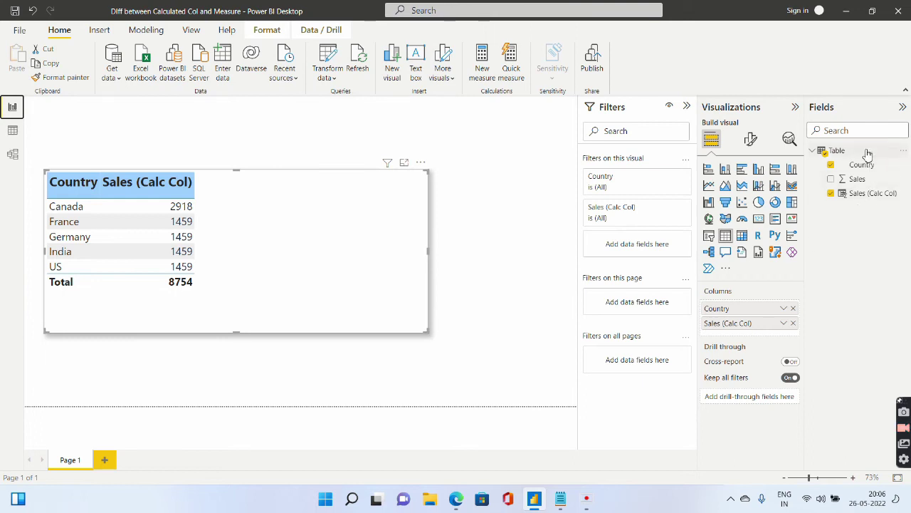
# Step: Create a new measure in the Table and name it Sales (Measure)
pyautogui.click(487, 73)
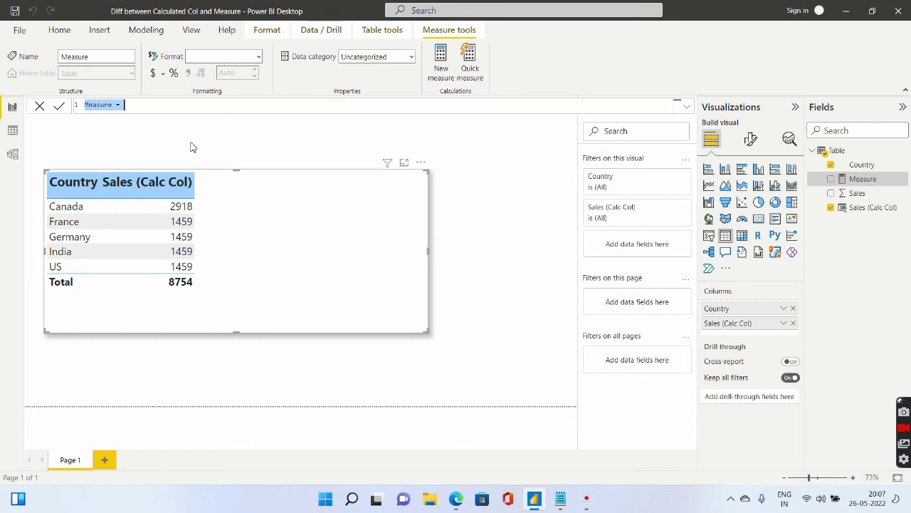
pyautogui.press('End')
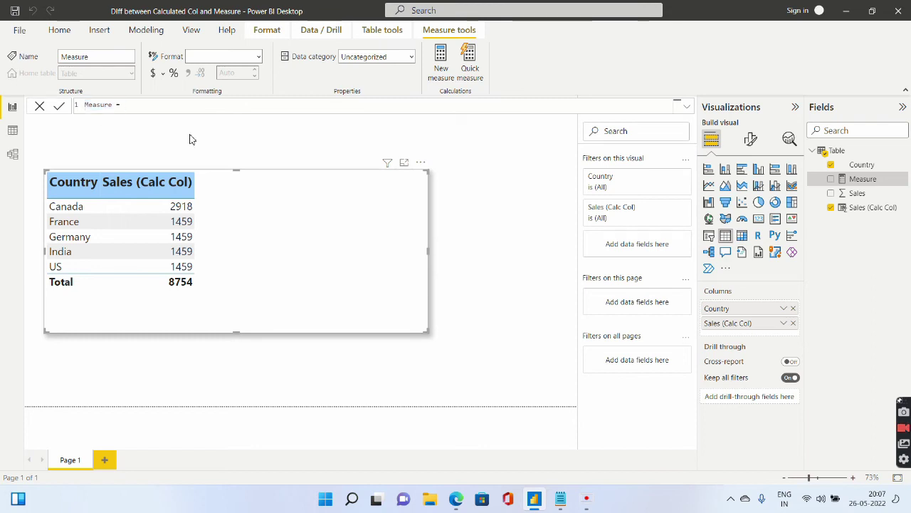
pyautogui.press('BackSpace')
pyautogui.press('BackSpace')
pyautogui.press('BackSpace')
pyautogui.press('BackSpace')
pyautogui.press('BackSpace')
pyautogui.write('Sales')
pyautogui.write('a')
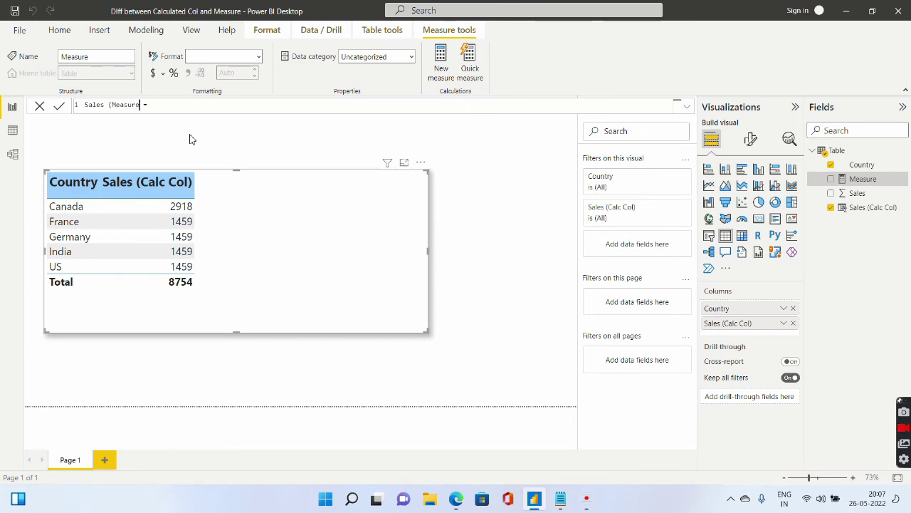
pyautogui.write(')')
pyautogui.hotkey('shift', 'Return')
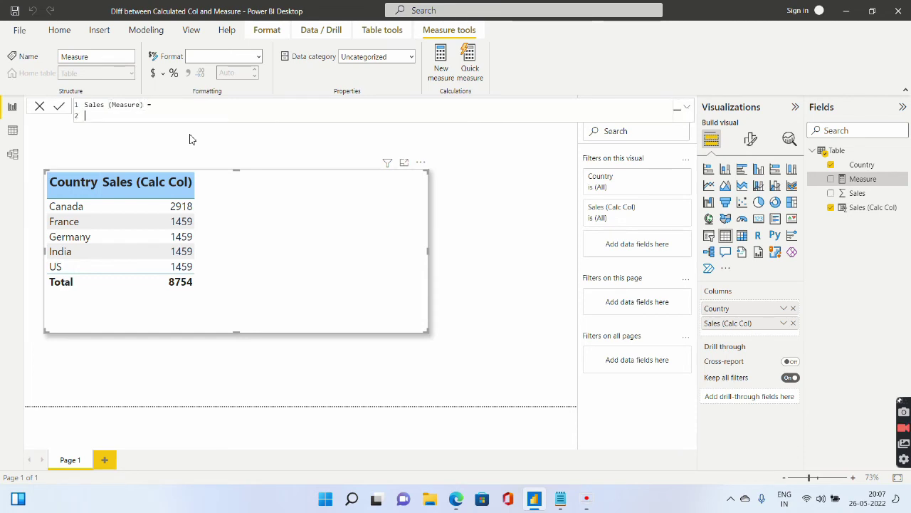
# Step: Give Sales (Measure) the formula sum('Table'[Sales]) and commit it
pyautogui.write('sum')
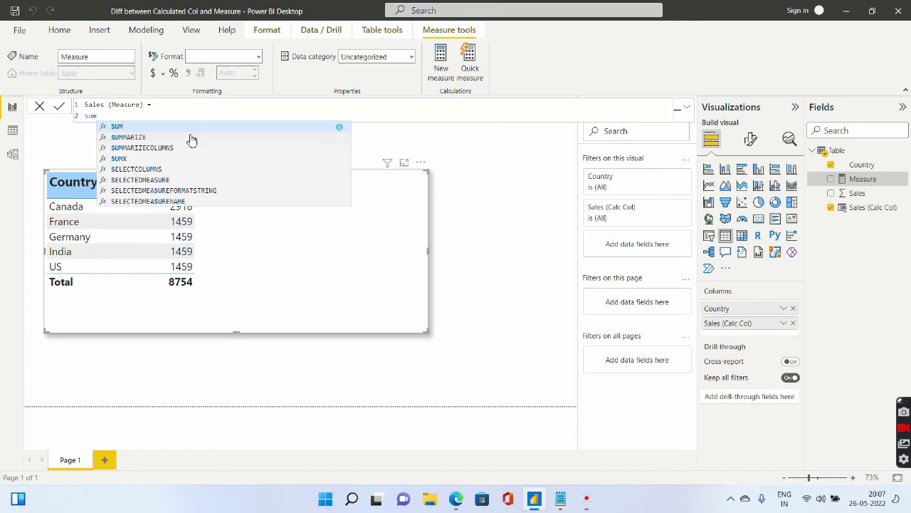
pyautogui.write('(sales')
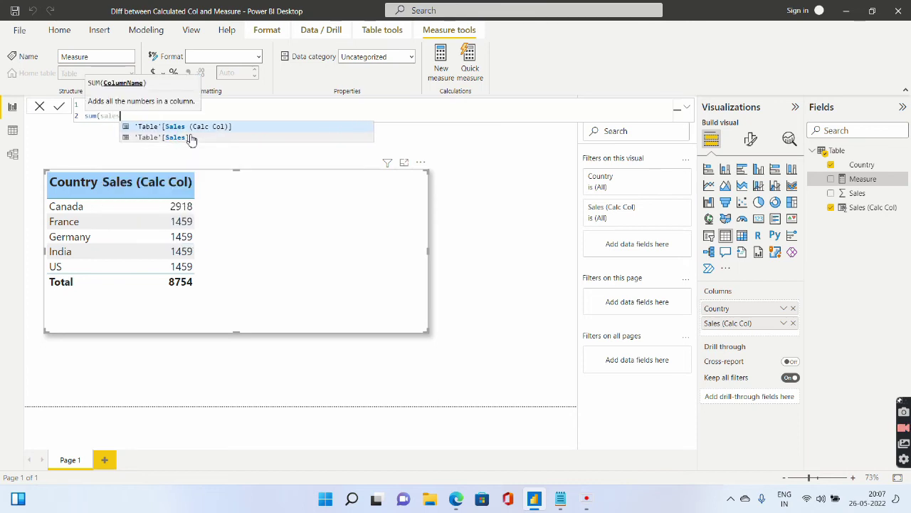
pyautogui.press('BackSpace')
pyautogui.press('BackSpace')
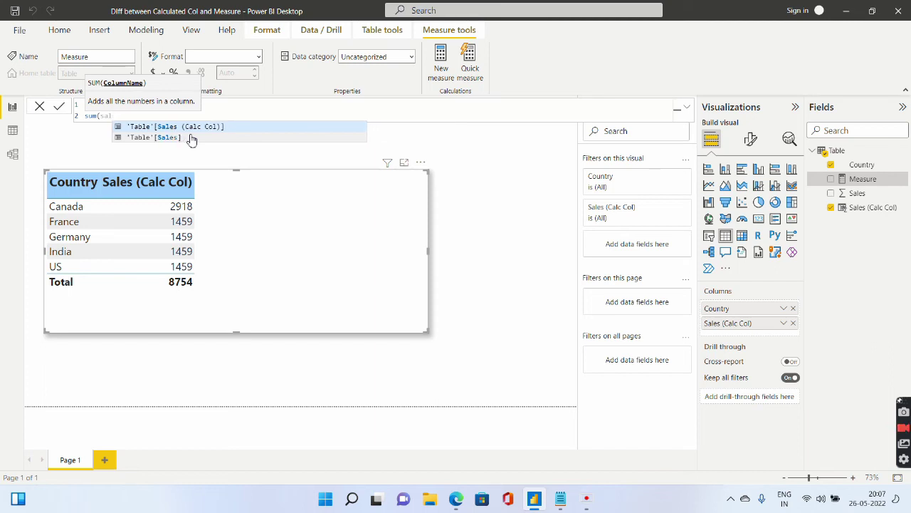
pyautogui.write('e')
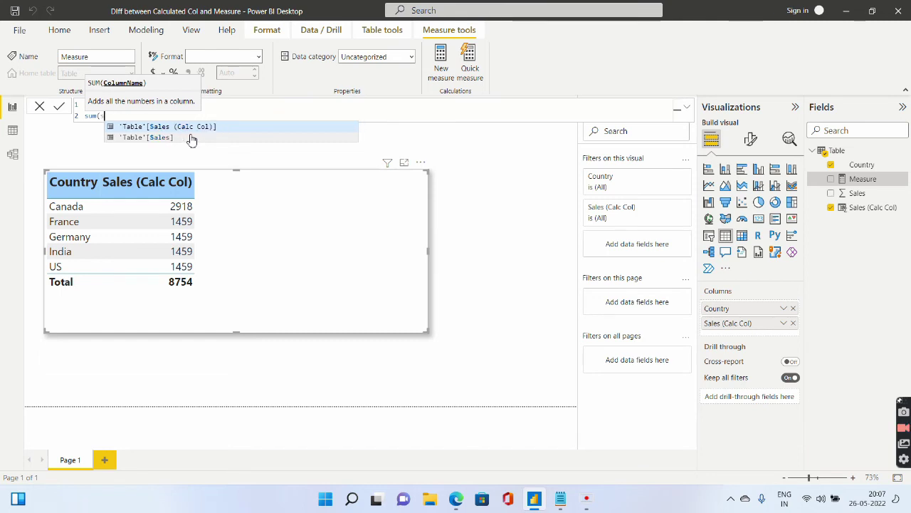
pyautogui.press('BackSpace')
pyautogui.press('BackSpace')
pyautogui.press('BackSpace')
pyautogui.press('BackSpace')
pyautogui.press('BackSpace')
pyautogui.press('BackSpace')
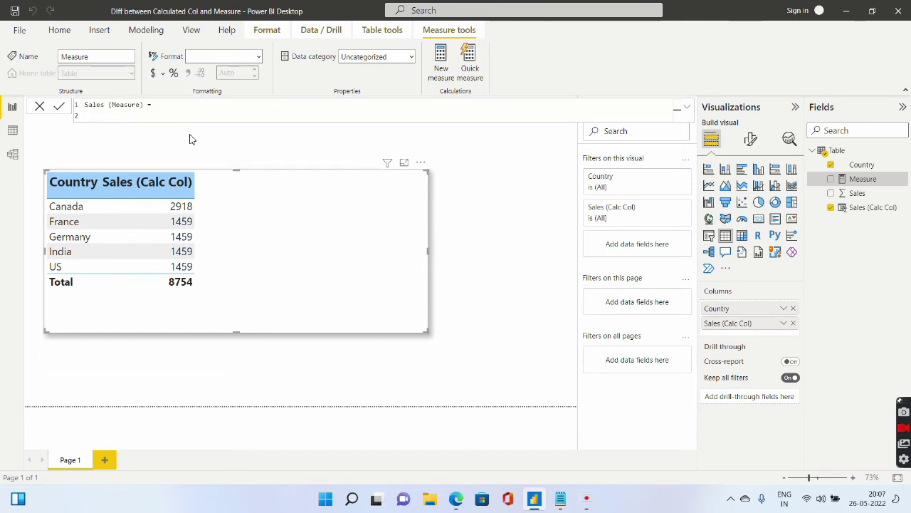
pyautogui.write('sales')
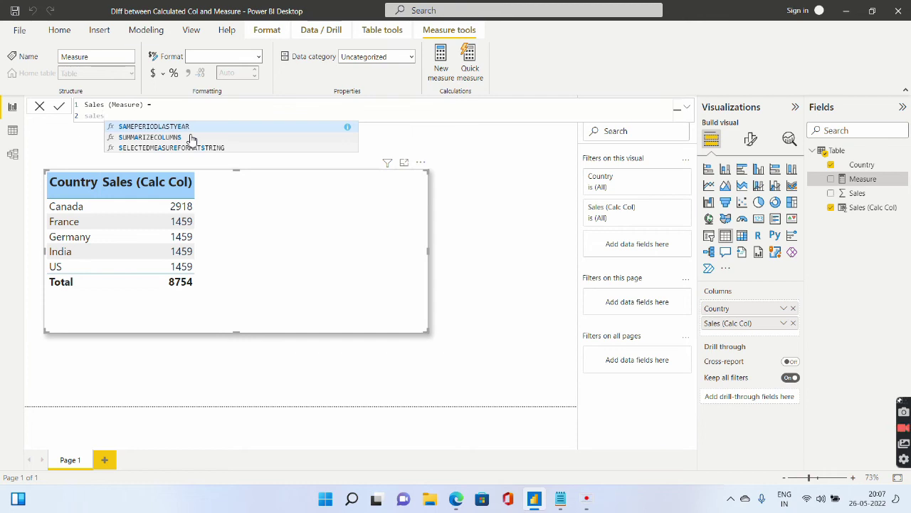
pyautogui.press('BackSpace')
pyautogui.press('BackSpace')
pyautogui.press('BackSpace')
pyautogui.press('BackSpace')
pyautogui.press('BackSpace')
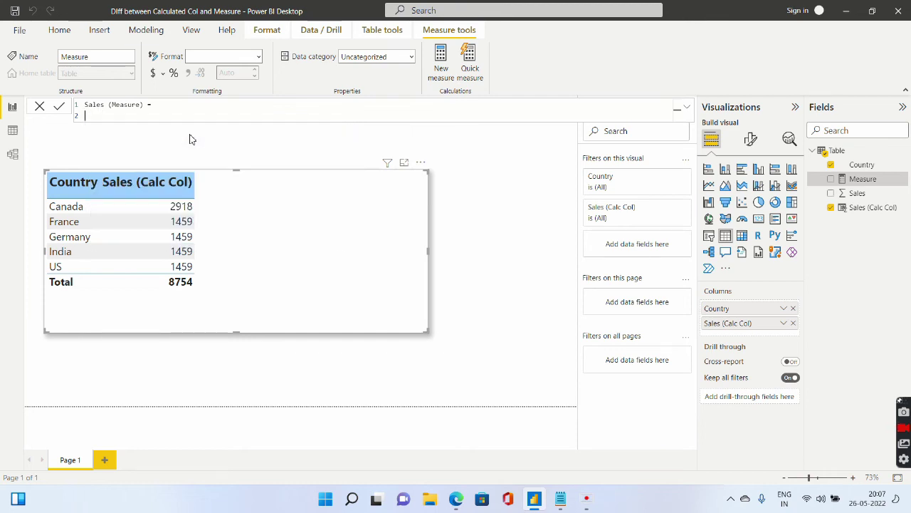
pyautogui.write('sum(')
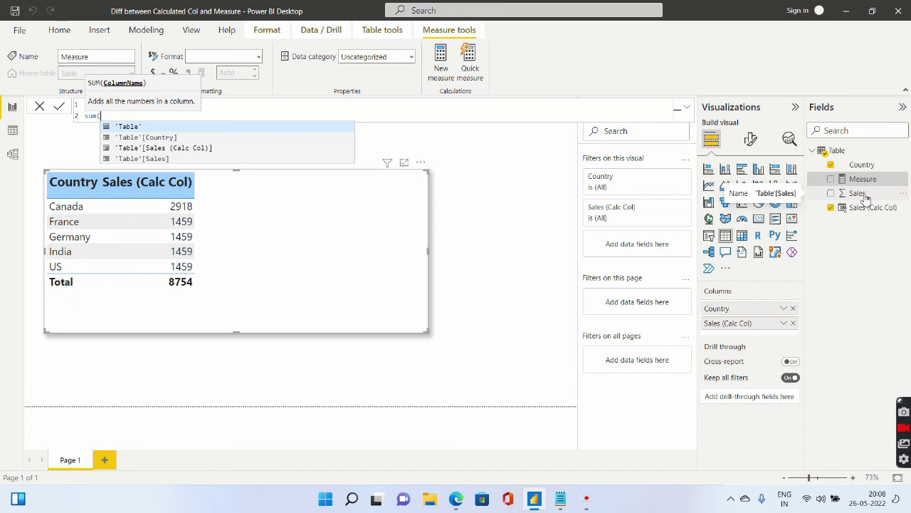
pyautogui.press('Down')
pyautogui.press('Down')
pyautogui.press('Down')
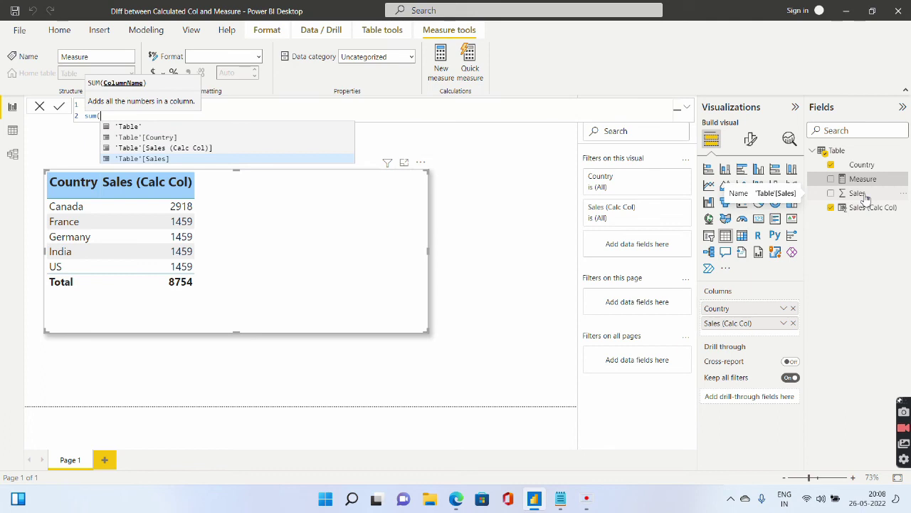
pyautogui.press('Tab')
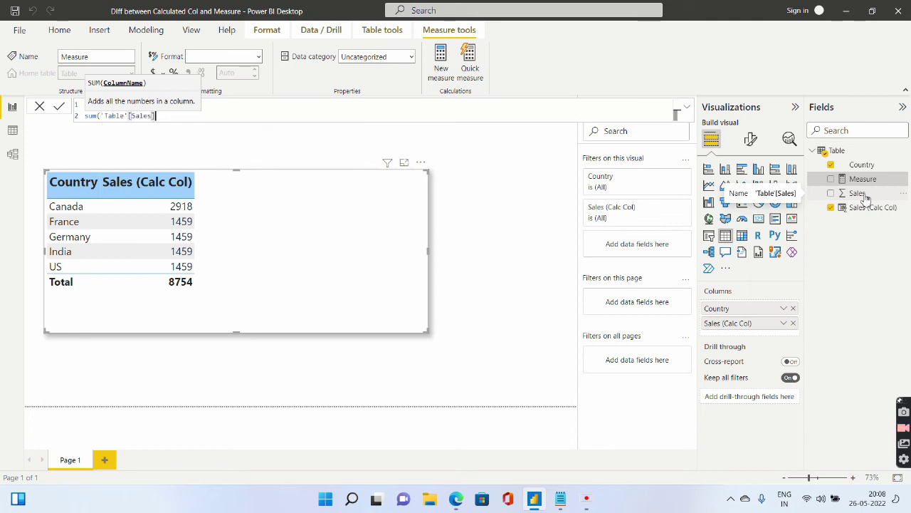
pyautogui.write(')')
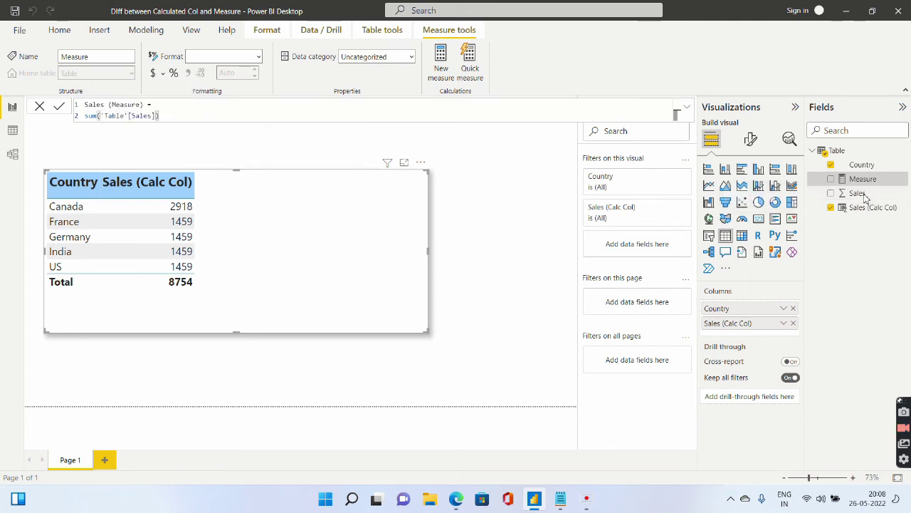
pyautogui.press('Return')
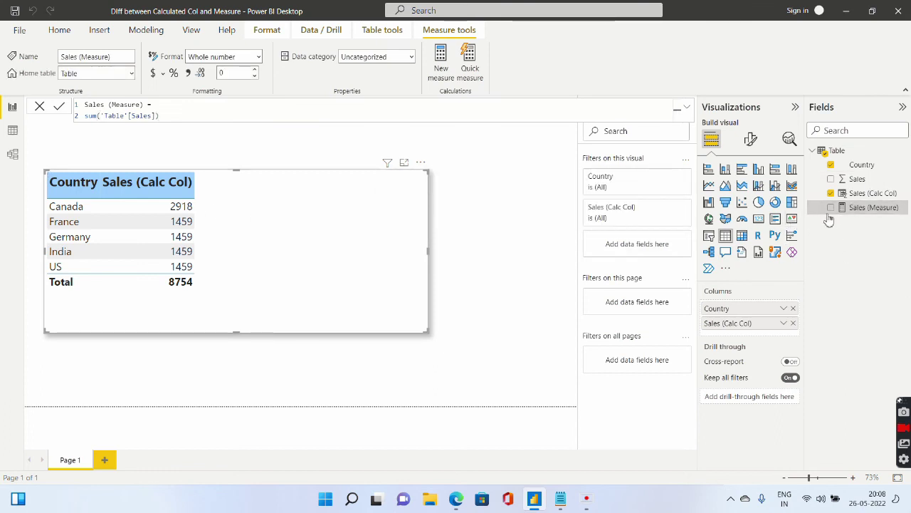
# Step: Replace Sales (Calc Col) with Sales (Measure) in the Country visual: Canada 289, US 350, total 1459
pyautogui.click(832, 208)
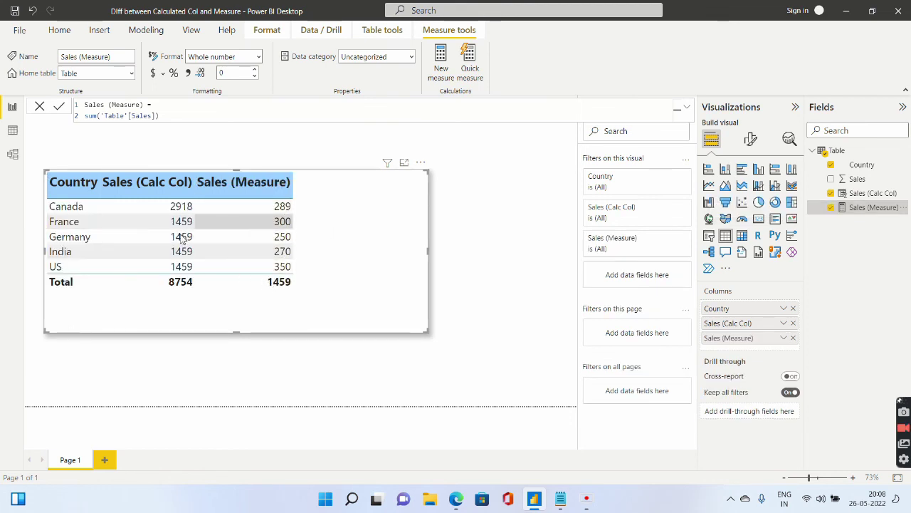
pyautogui.click(12, 132)
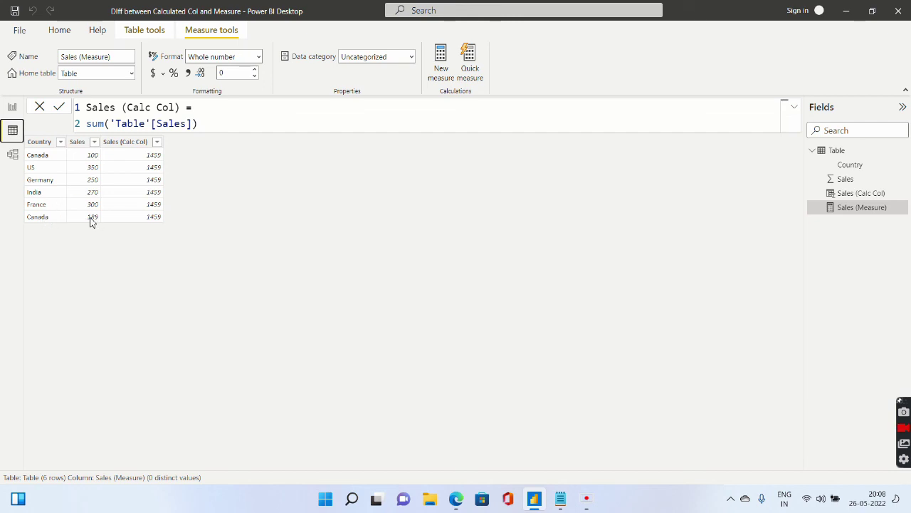
pyautogui.click(12, 109)
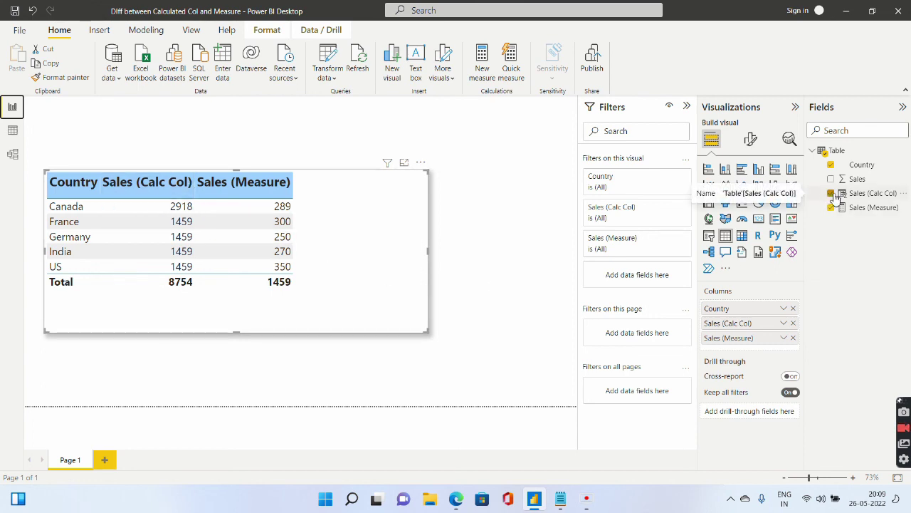
pyautogui.click(831, 193)
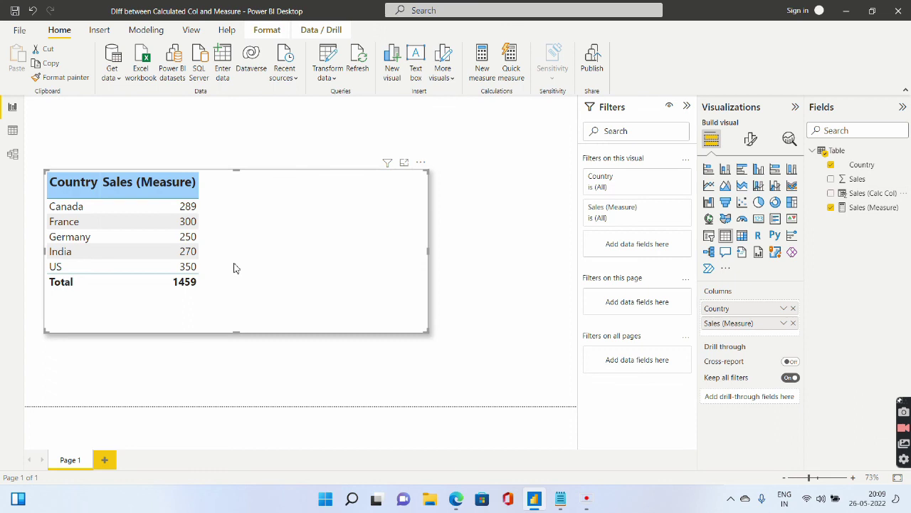